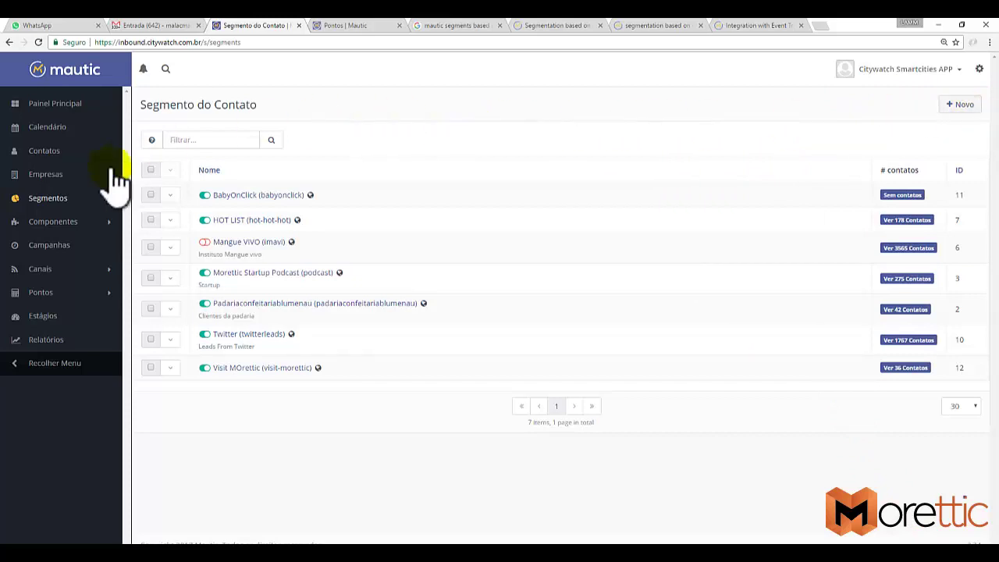
Create a new segment named "Exeplo segmento por URL" with the alias "Segmento Por URL".
click(968, 106)
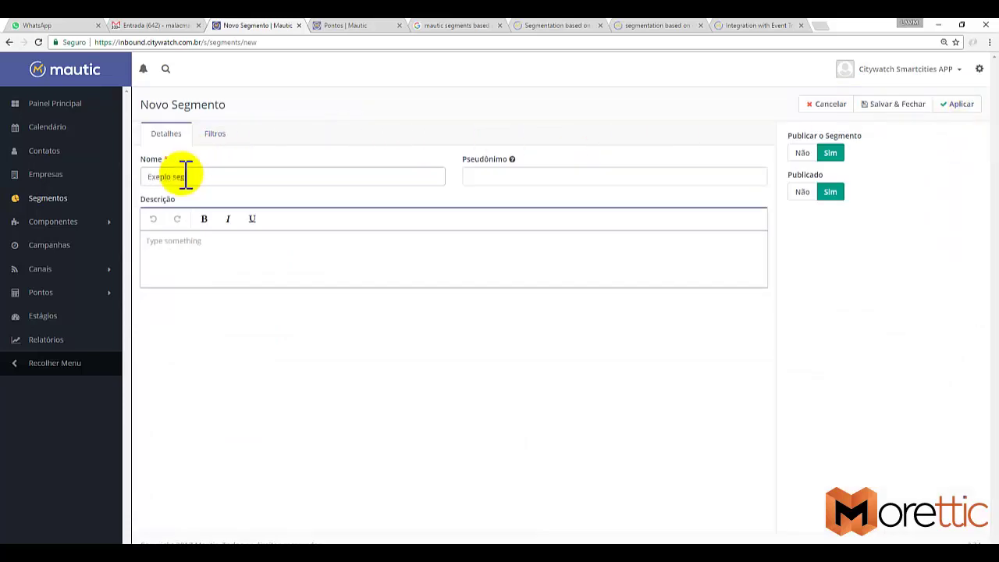
text(r URL)
click(501, 179)
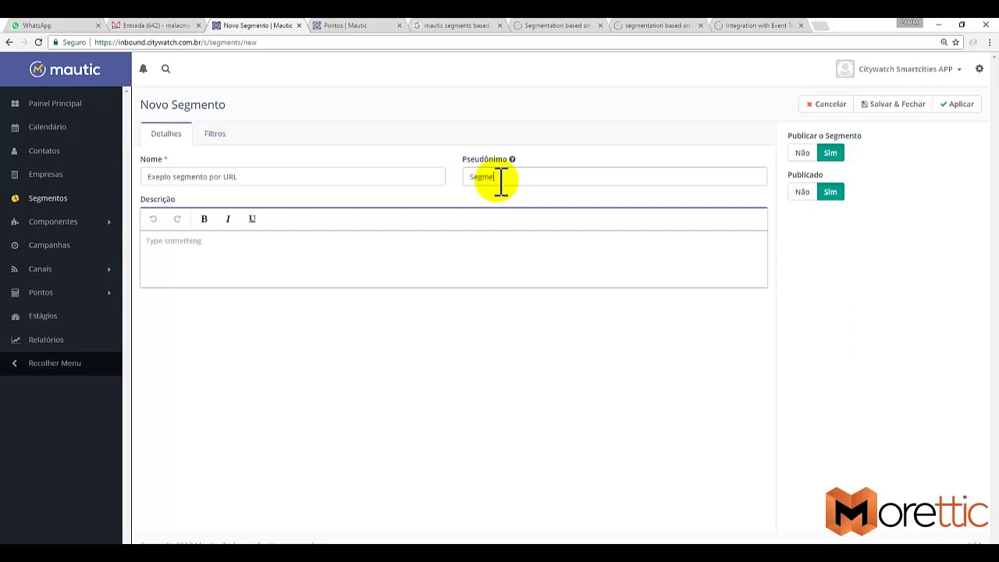
text(Segmento Por URL)
Describe the segment as "Segmentos automaticamente agrupados conforme a url visitada." and apply the changes.
key(Tab)
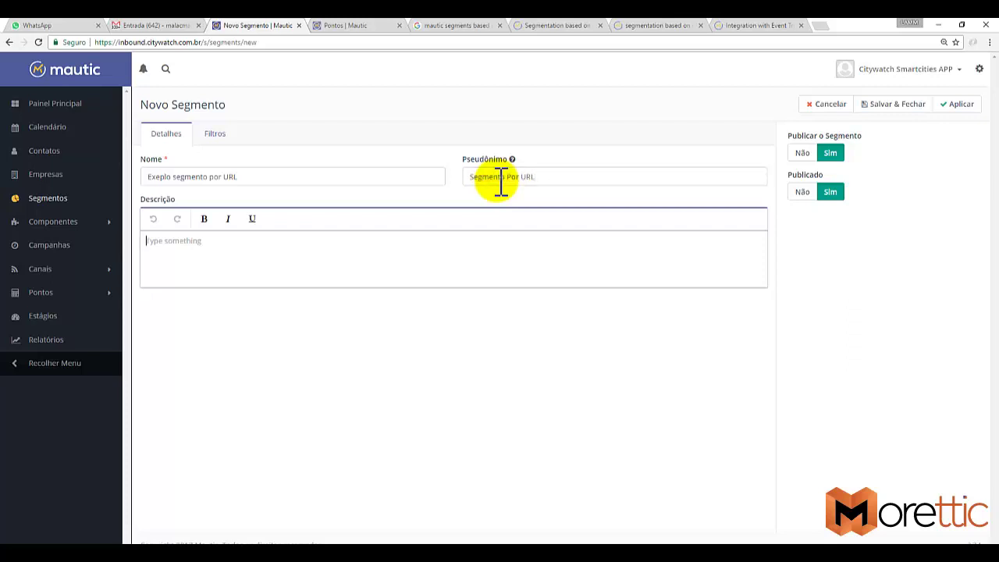
text(SEgmentos automa)
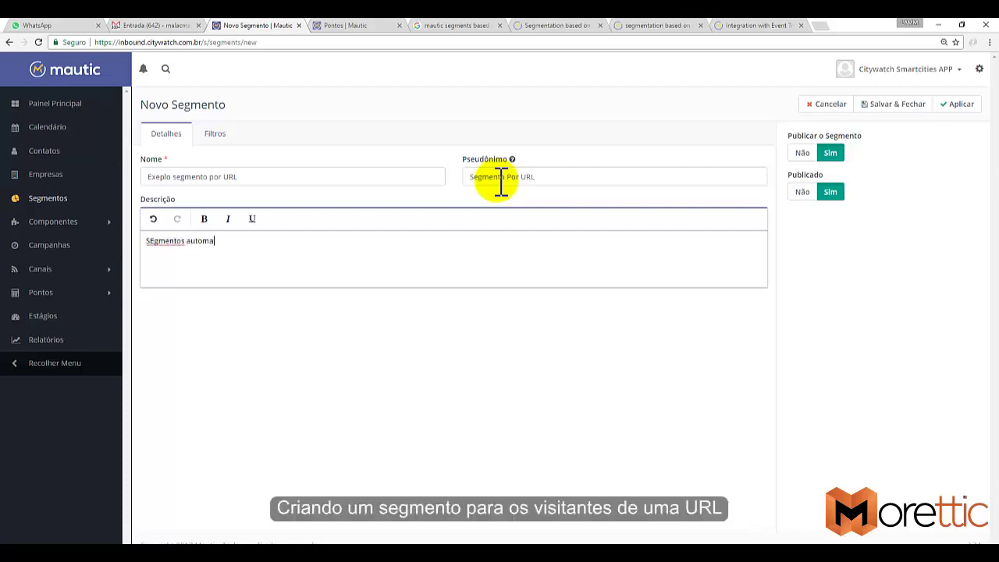
key(BackSpace)
text(env)
key(BackSpace)
key(BackSpace)
key(BackSpace)
key(BackSpace)
key(BackSpace)
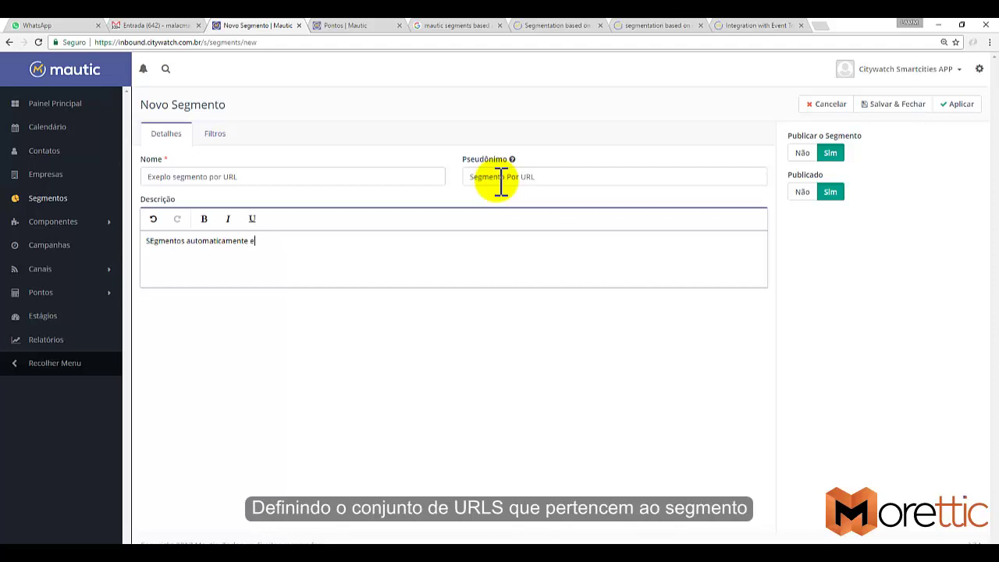
text(agrupados conforme a url visitada.)
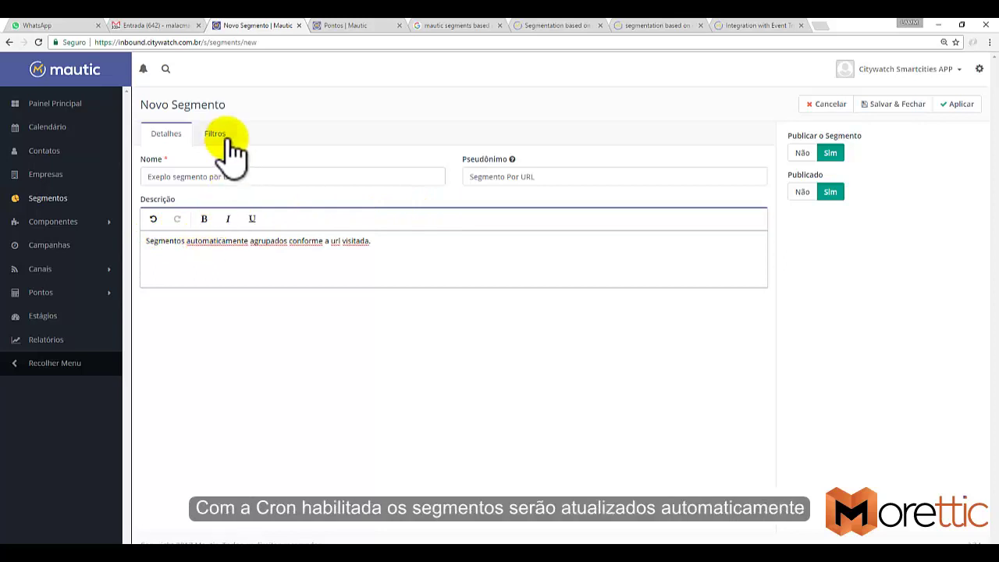
click(967, 108)
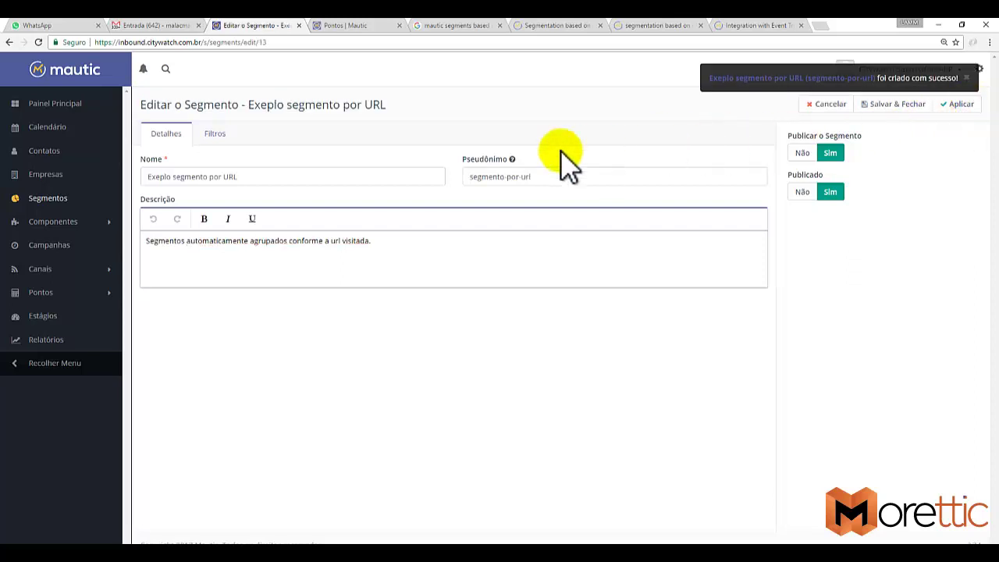
click(221, 134)
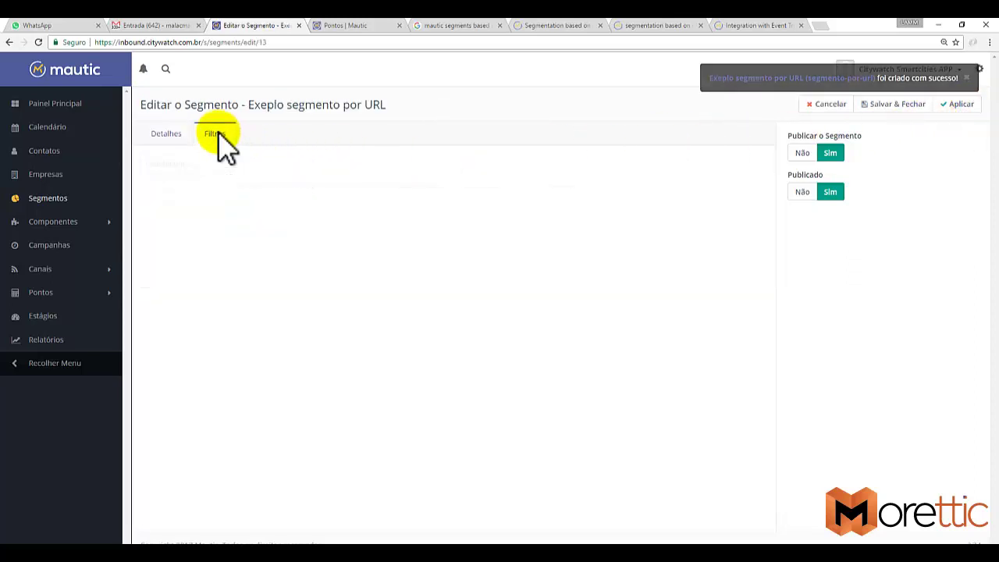
click(239, 164)
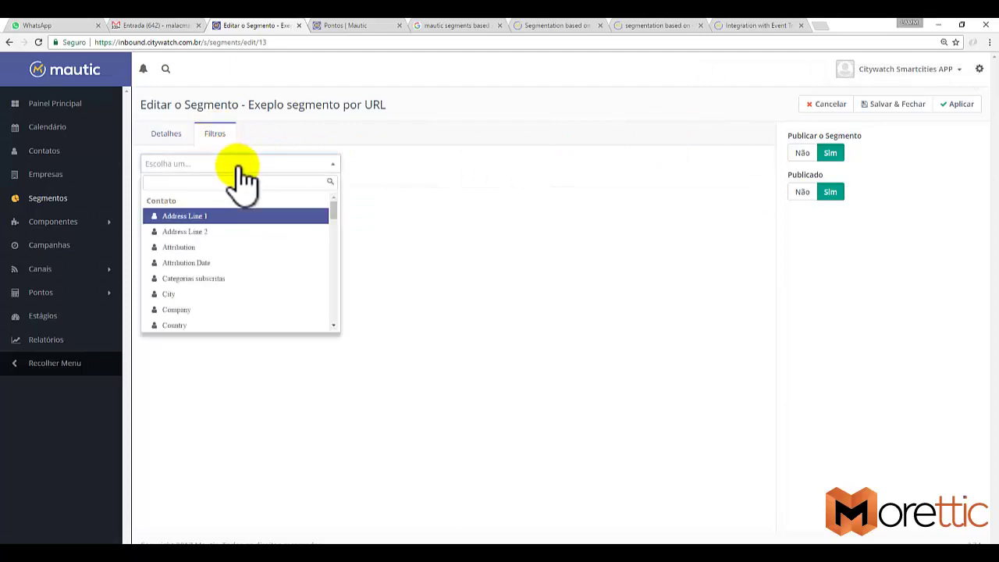
text(url)
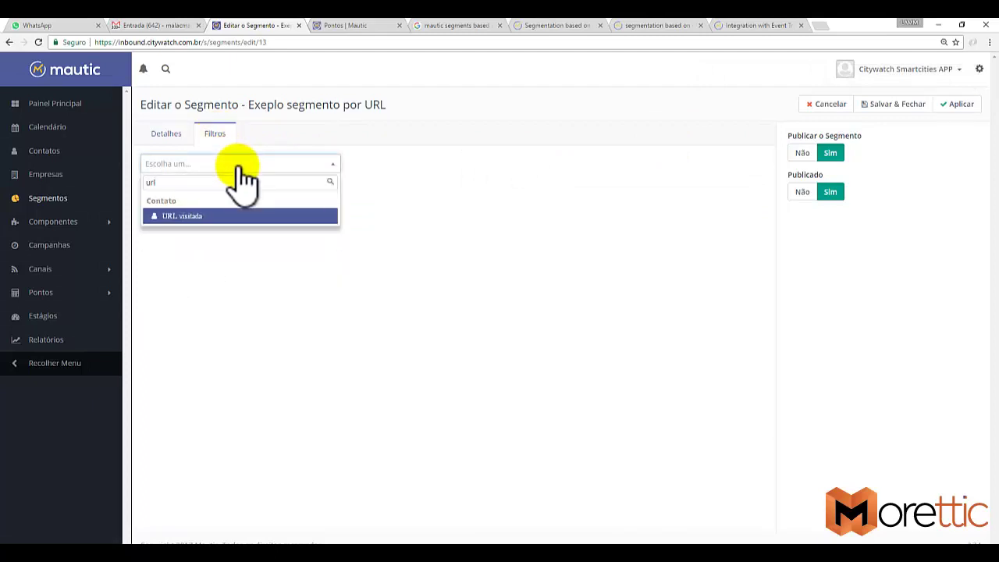
click(196, 215)
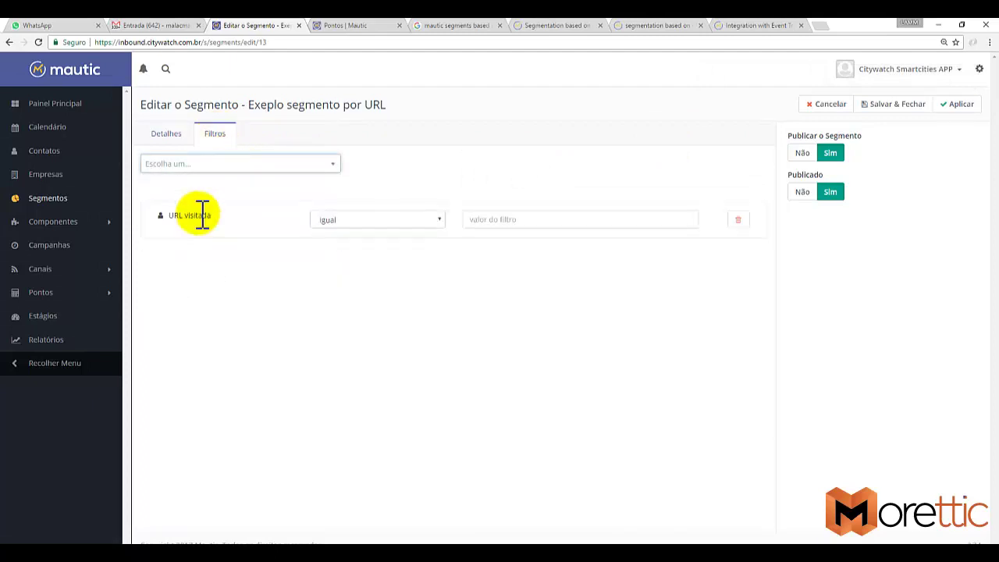
click(506, 220)
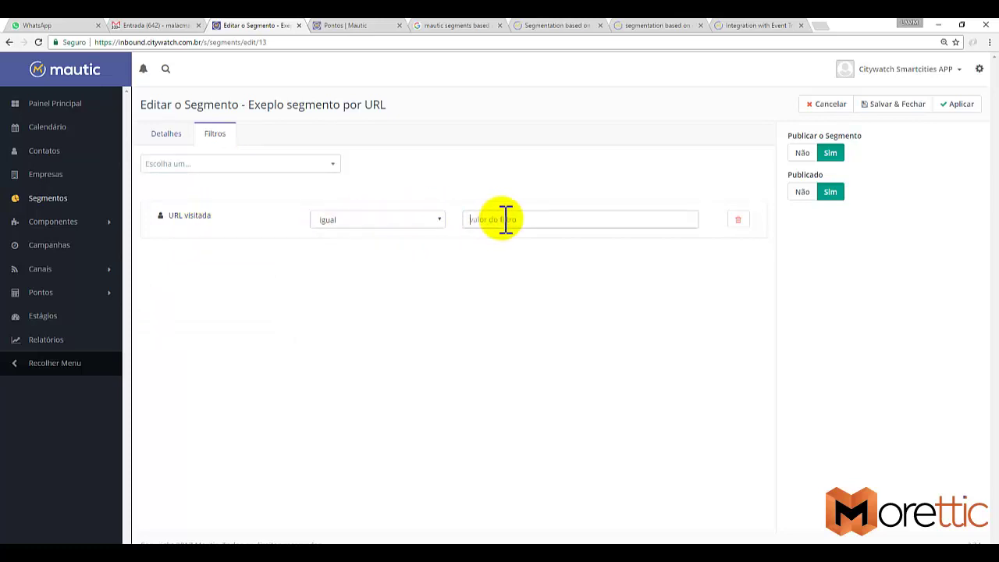
text(http)
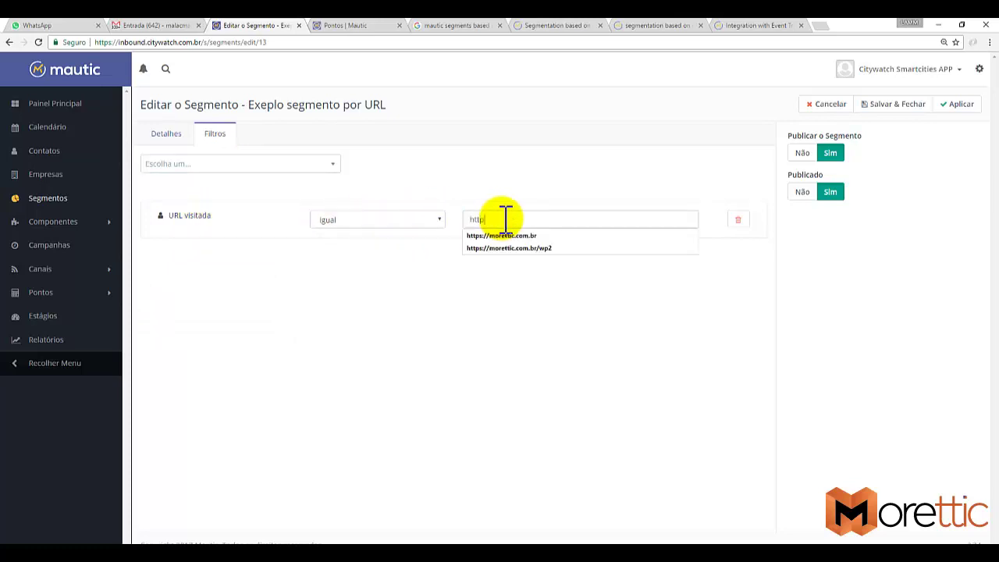
text(://petm)
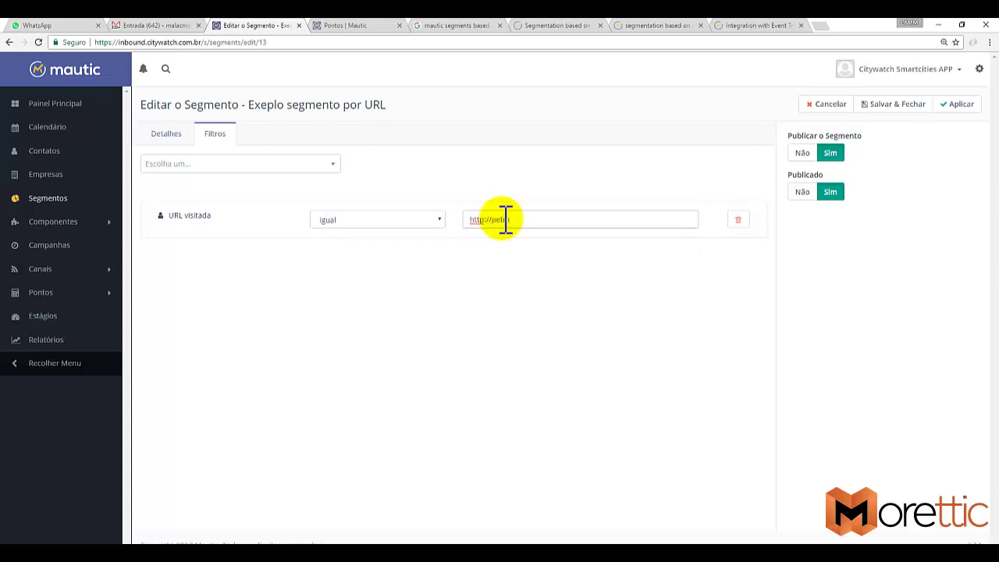
text(atch.com.br)
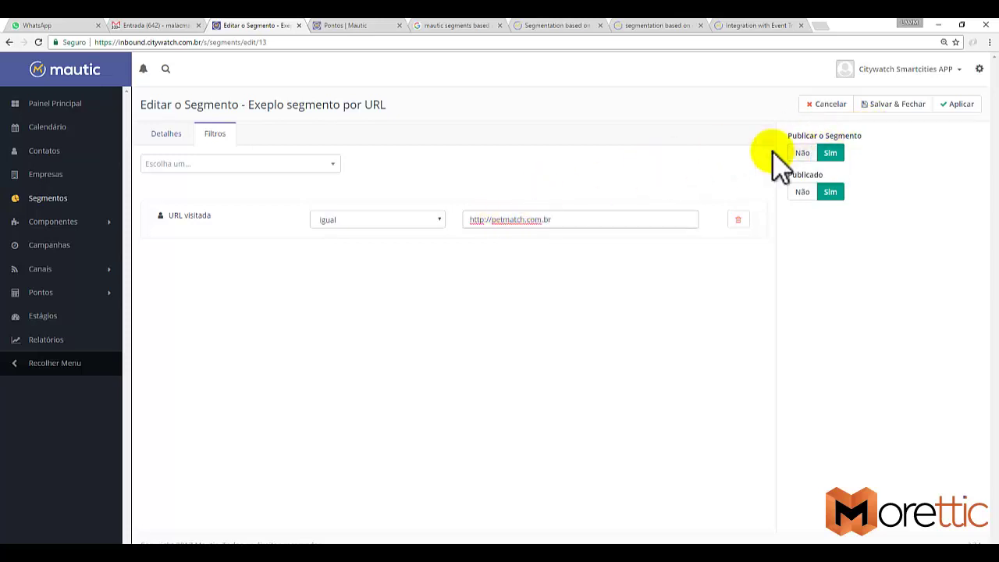
click(578, 197)
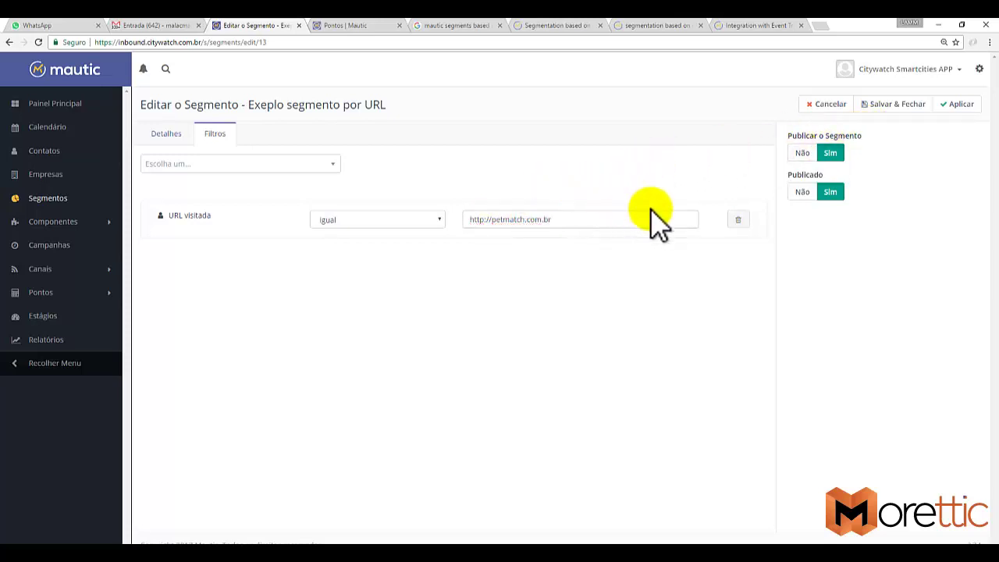
click(963, 106)
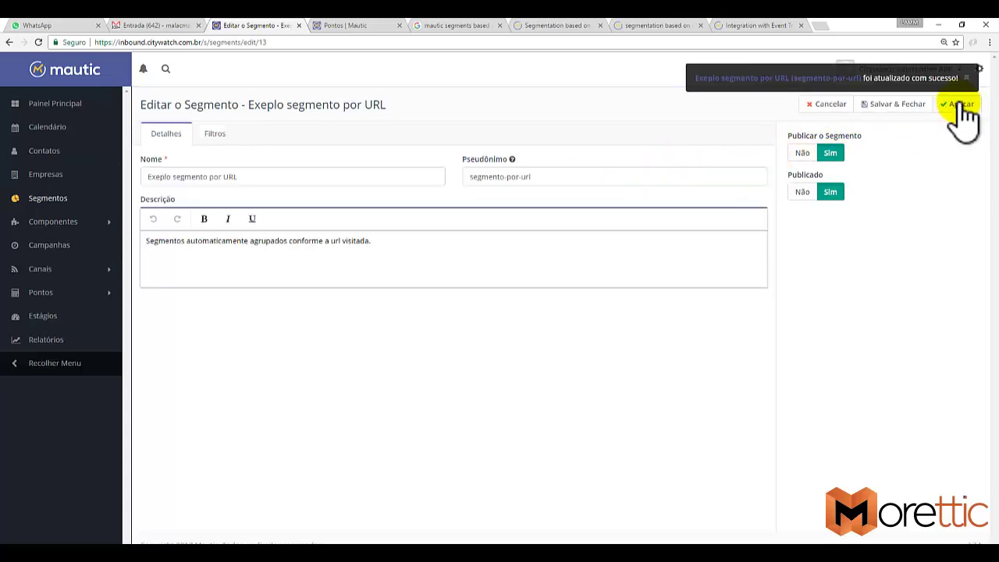
In the segment's filters, set the logical operator of the petmatch.com.br condition to "ou".
click(223, 141)
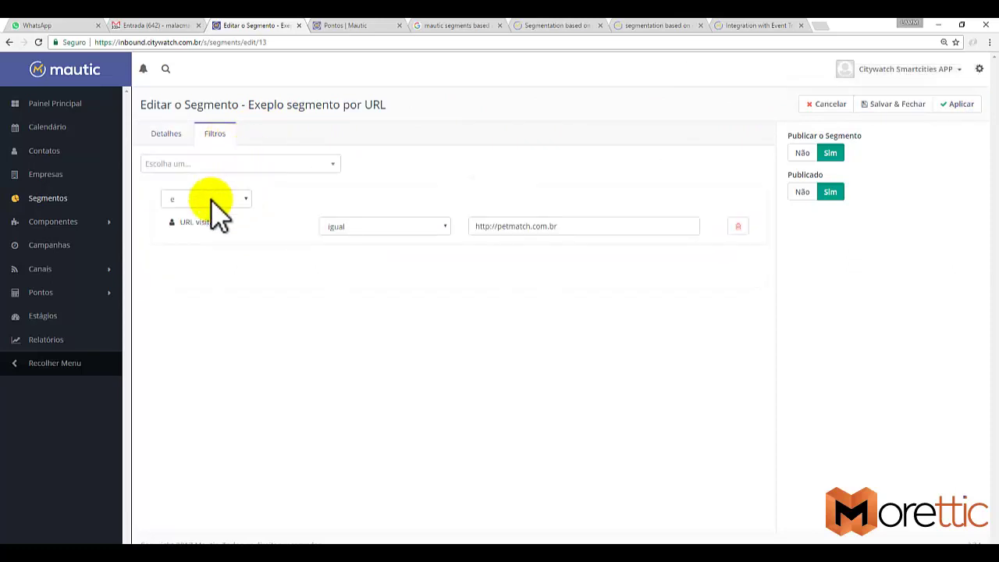
click(211, 199)
click(198, 223)
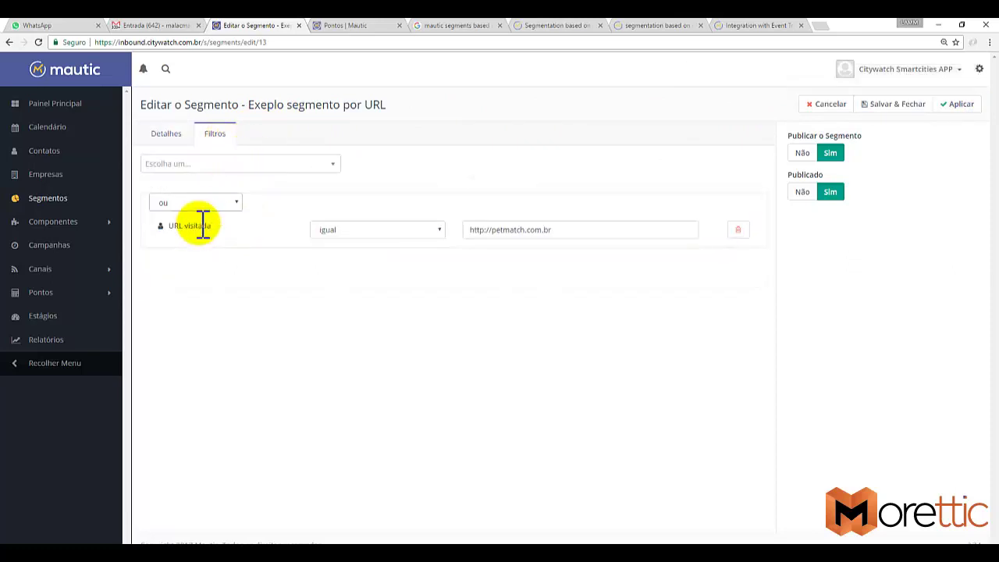
click(240, 166)
text(url)
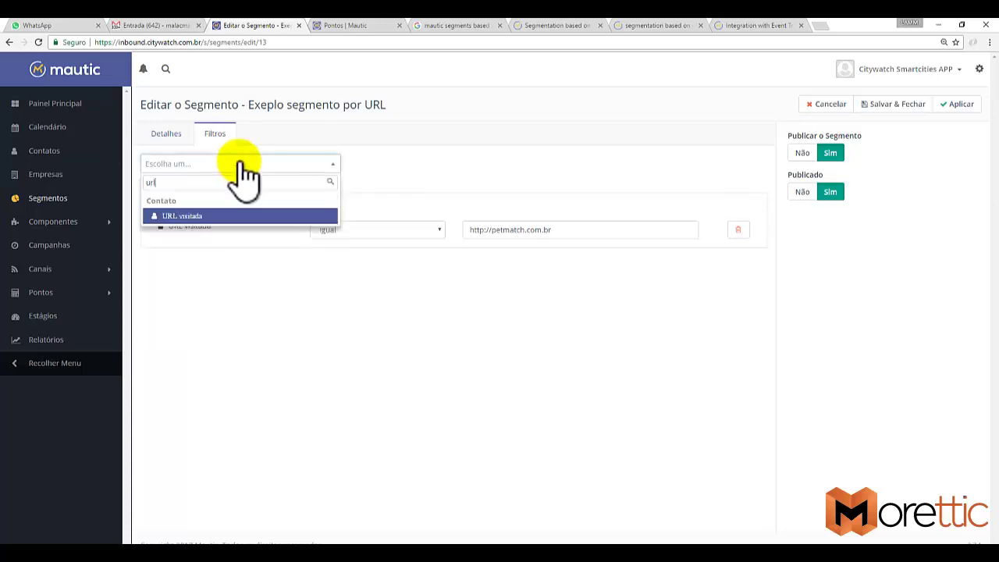
click(201, 216)
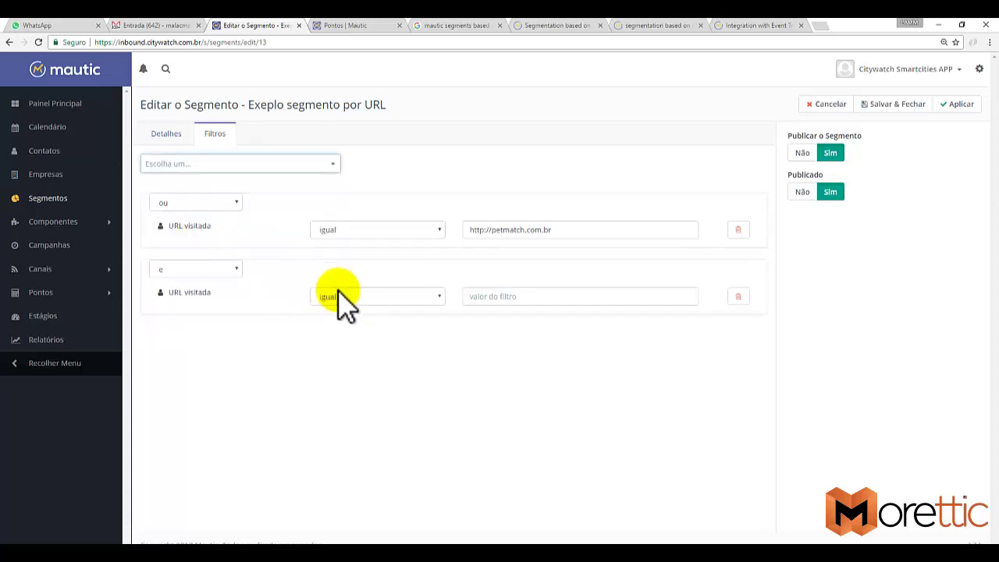
click(502, 296)
text(http)
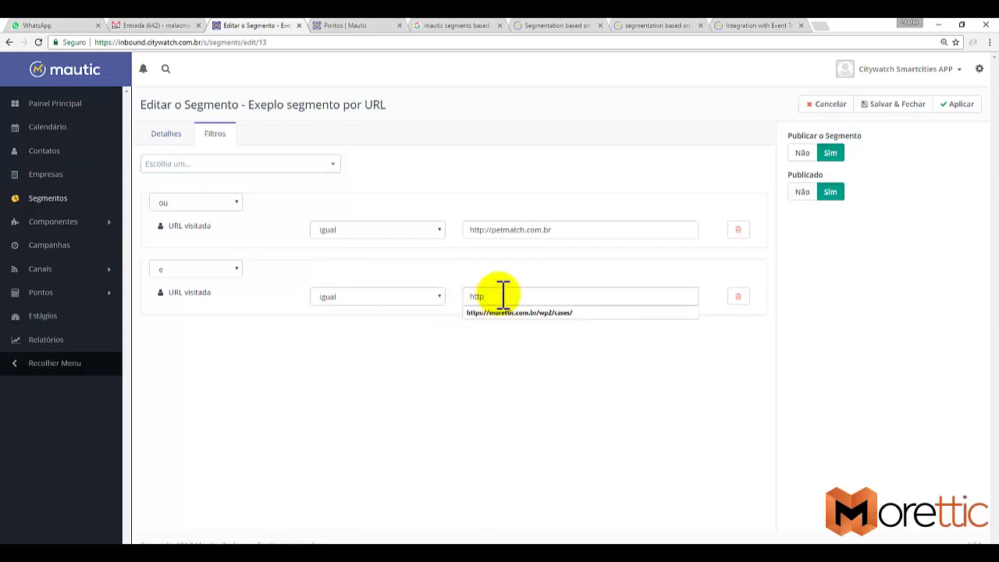
key(Down)
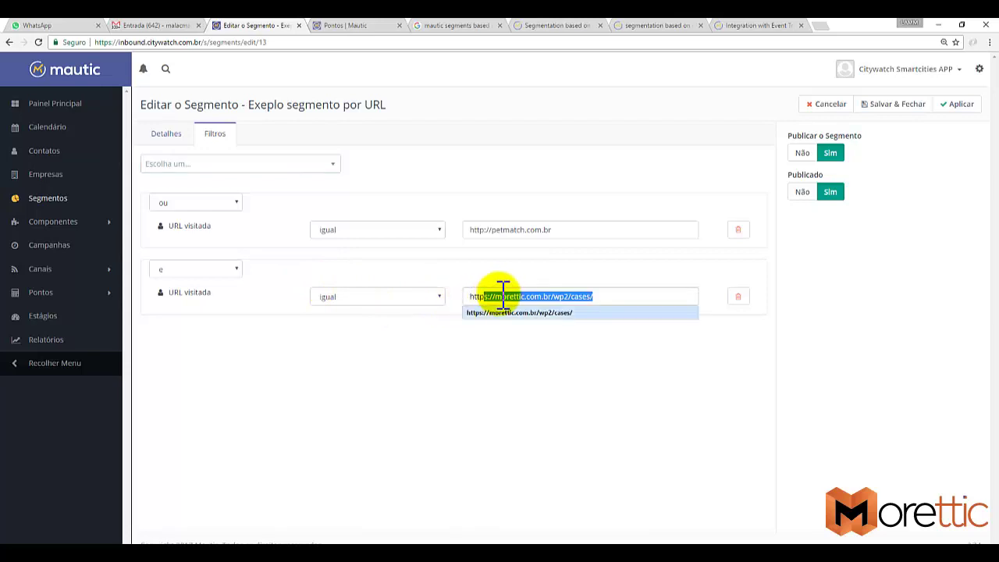
key(Return)
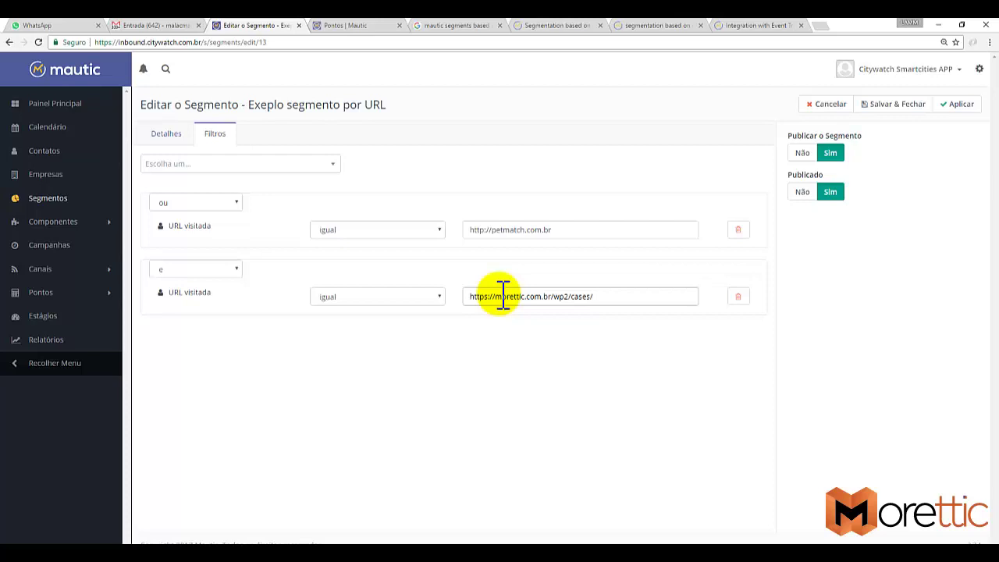
click(422, 301)
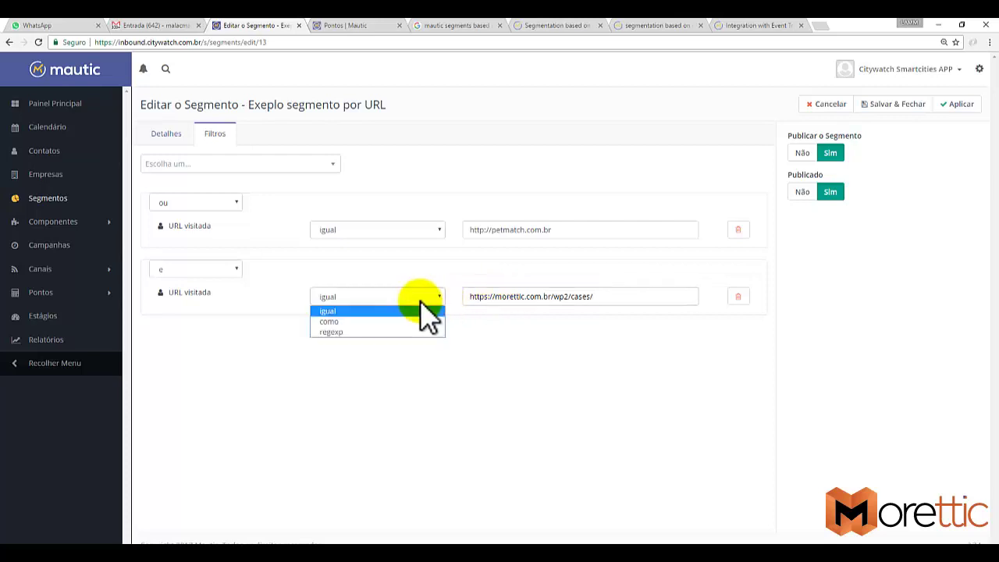
click(421, 302)
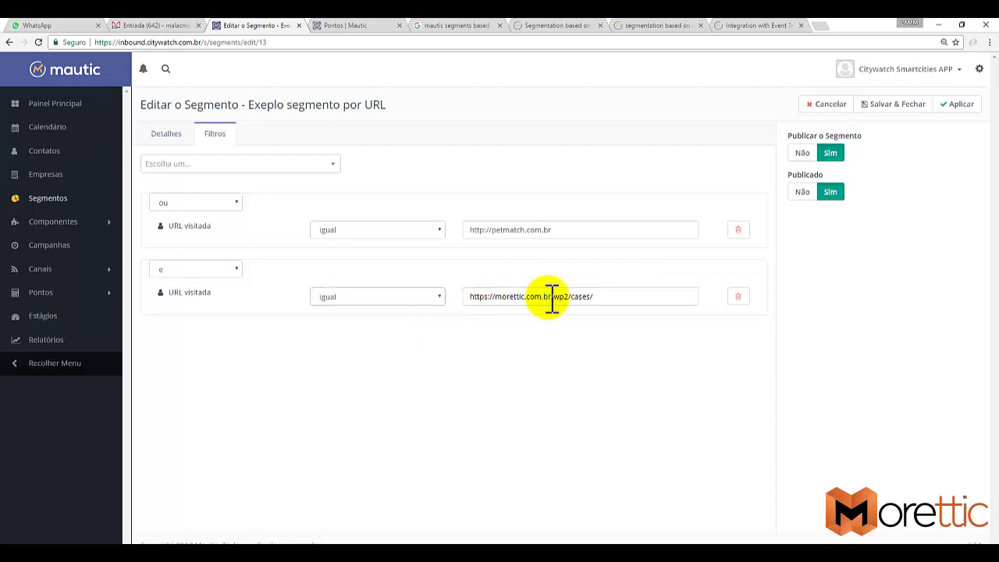
click(953, 103)
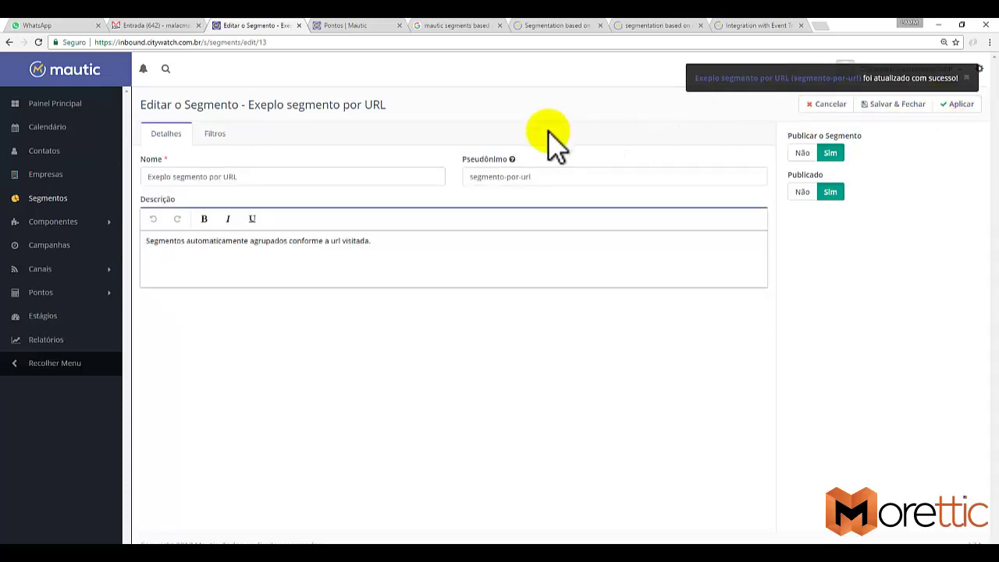
Correct the segment's name to "Exemplo segmento por URL" and apply the change.
click(163, 175)
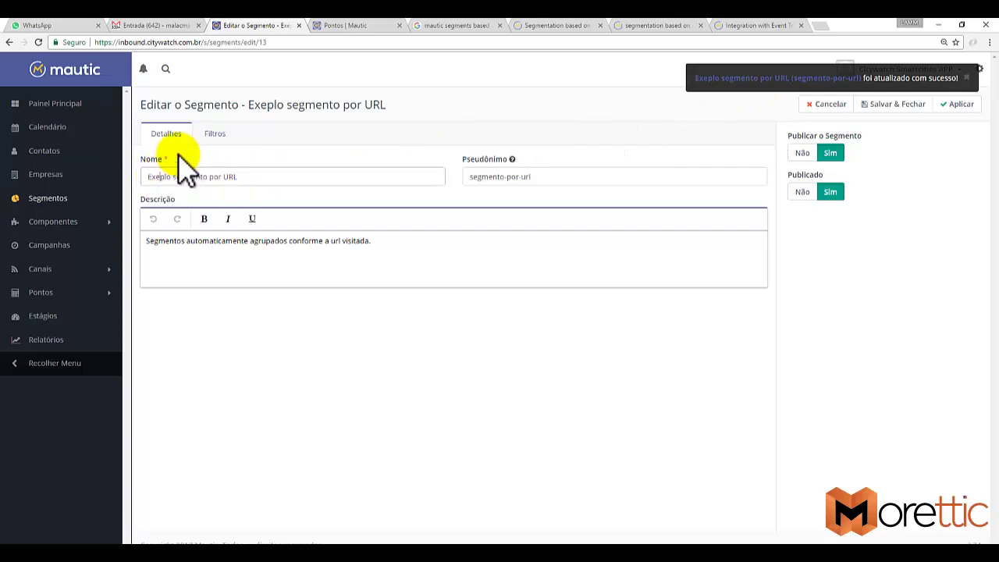
text(m)
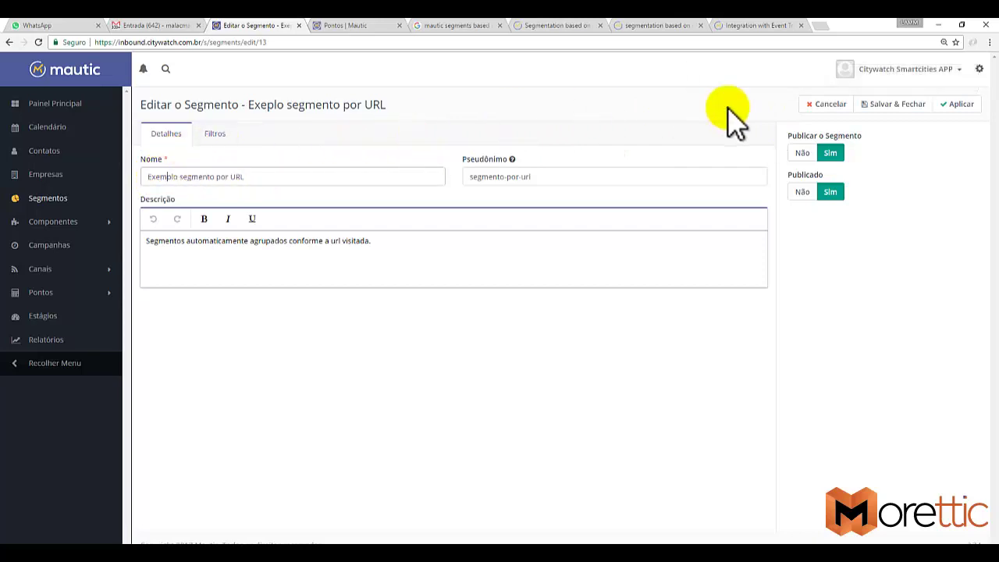
click(965, 109)
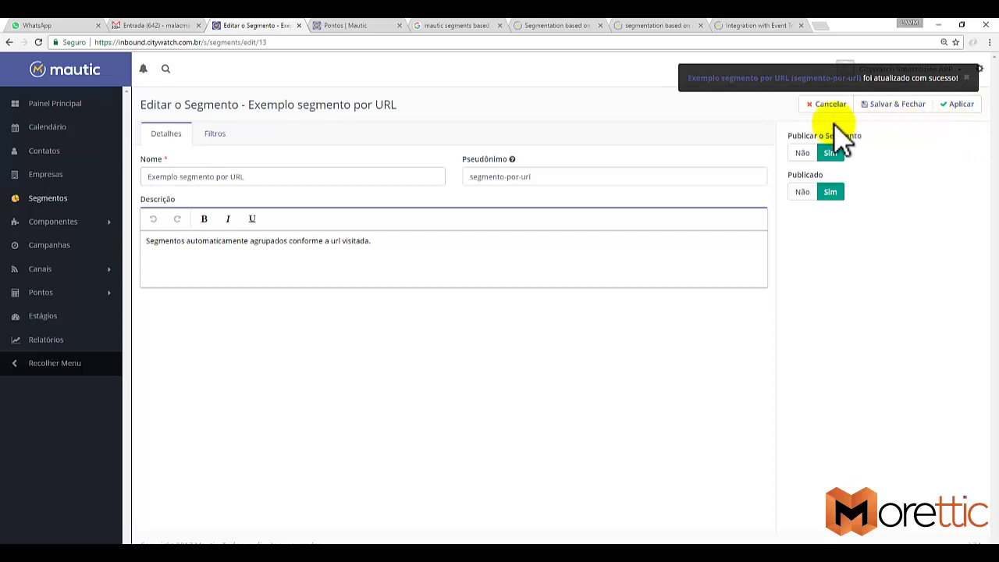
Reopen "Exemplo segmento por URL" from the segment list, join its second URL filter with "ou", and apply the change.
click(47, 201)
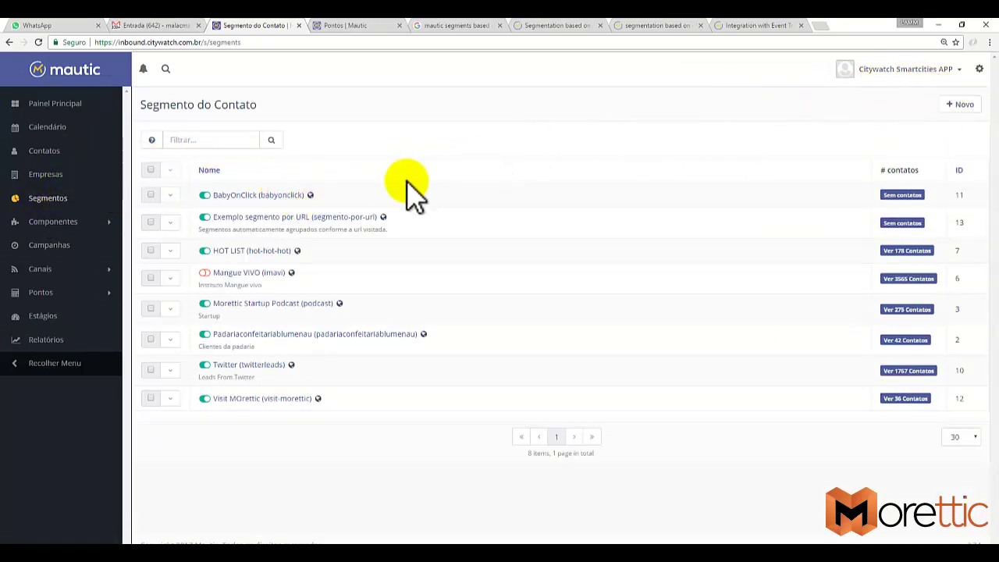
click(286, 218)
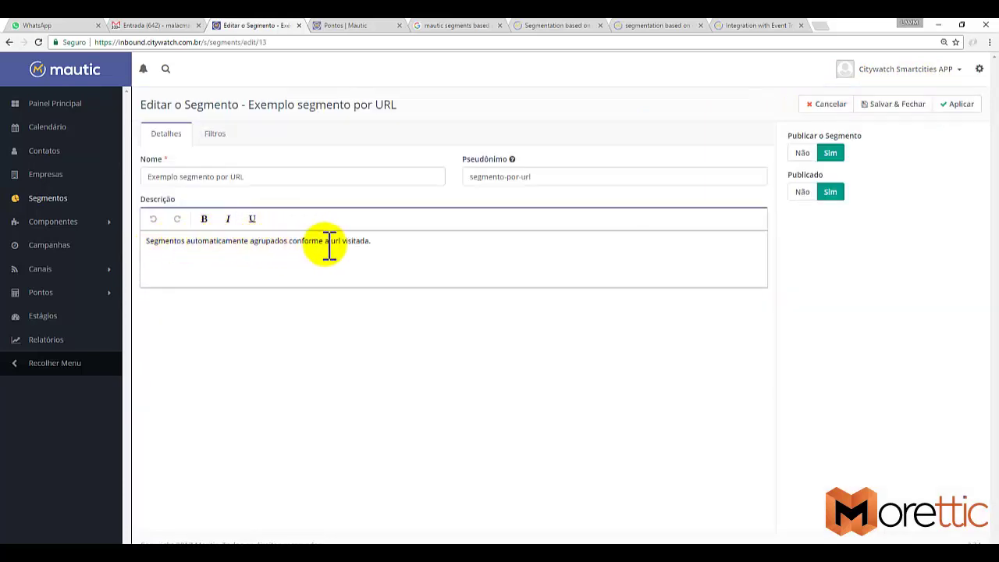
click(218, 134)
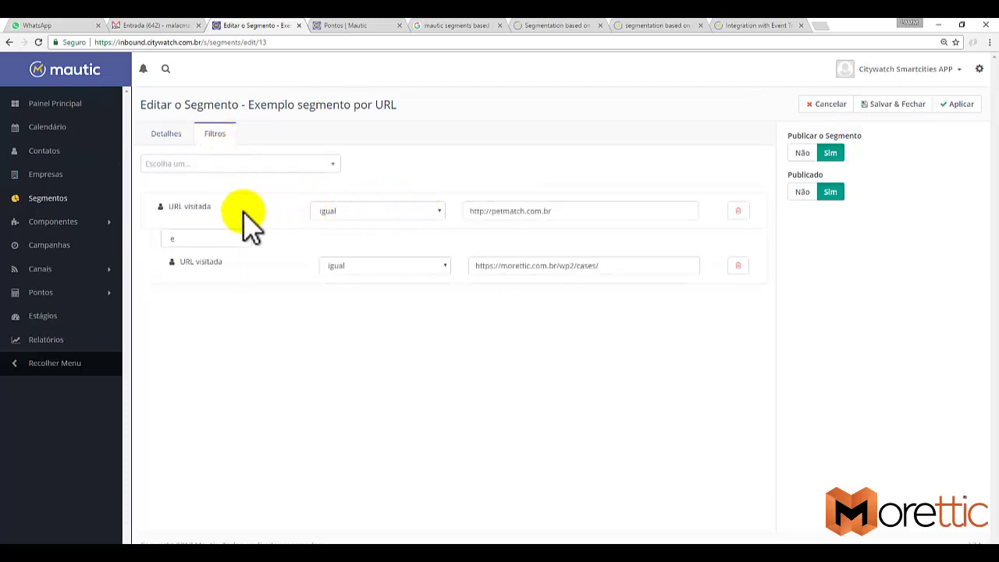
click(232, 238)
click(218, 259)
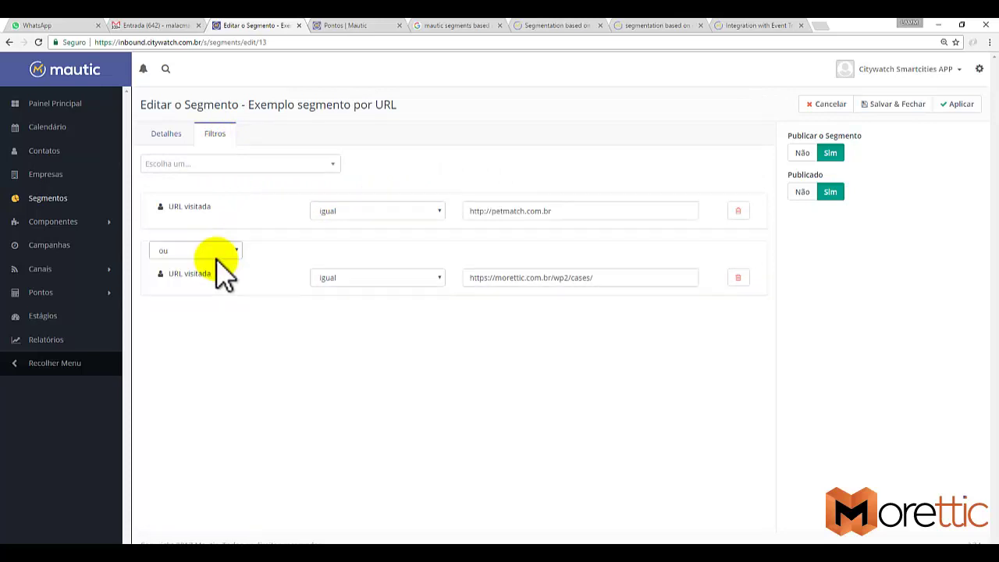
click(942, 101)
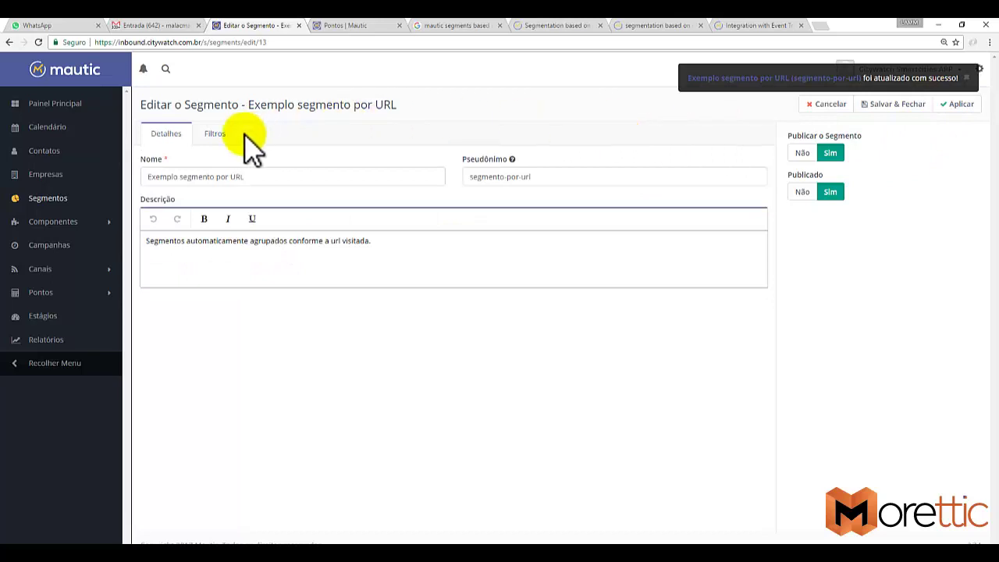
Review the two "URL visitada" conditions in the segment's filters, and return to its details.
click(221, 135)
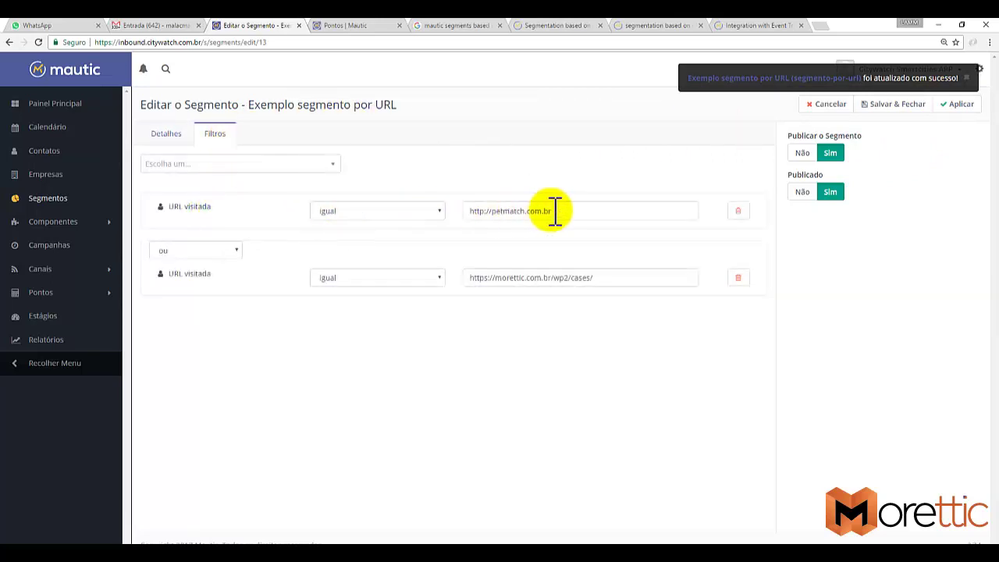
click(185, 143)
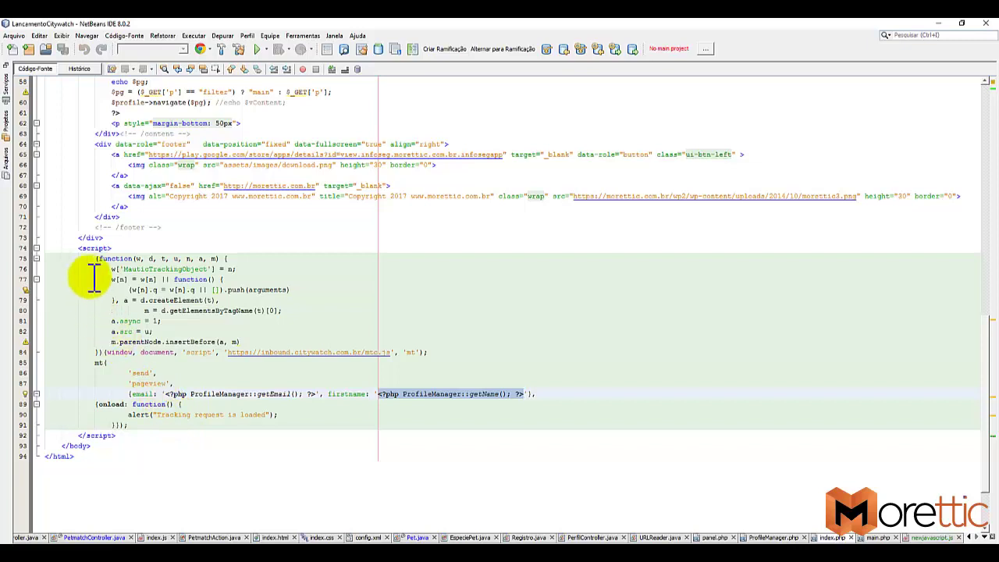
Switch to NetBeans and examine the Mautic tracking script in index.php, including the email and firstname parameters of its pageview call.
click(81, 248)
drag(81, 249, 145, 438)
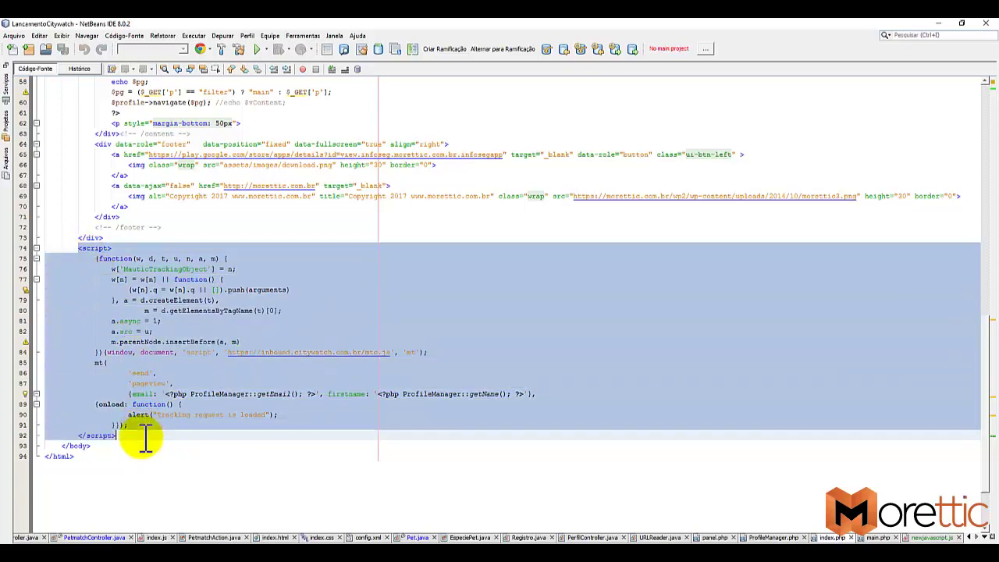
click(142, 437)
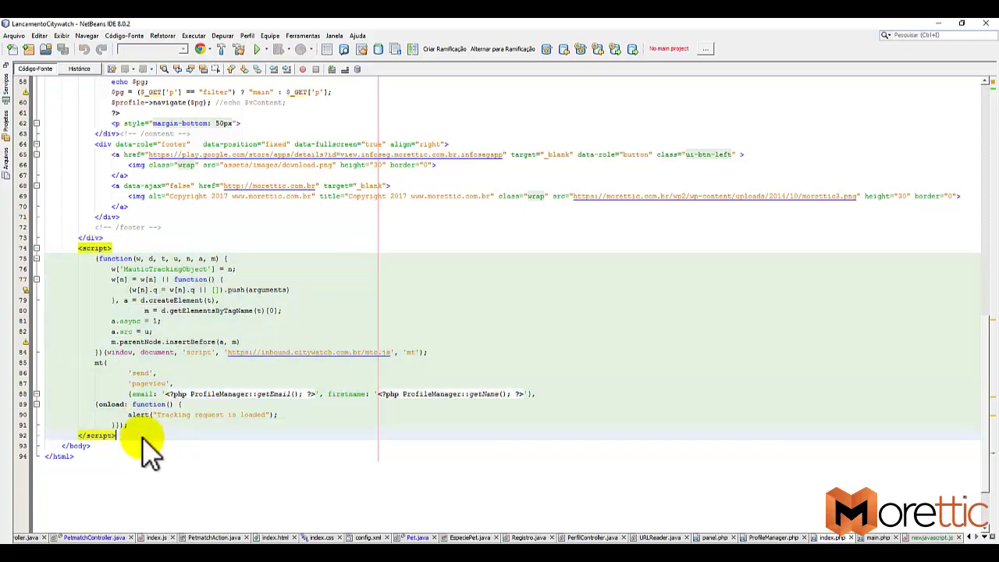
click(139, 393)
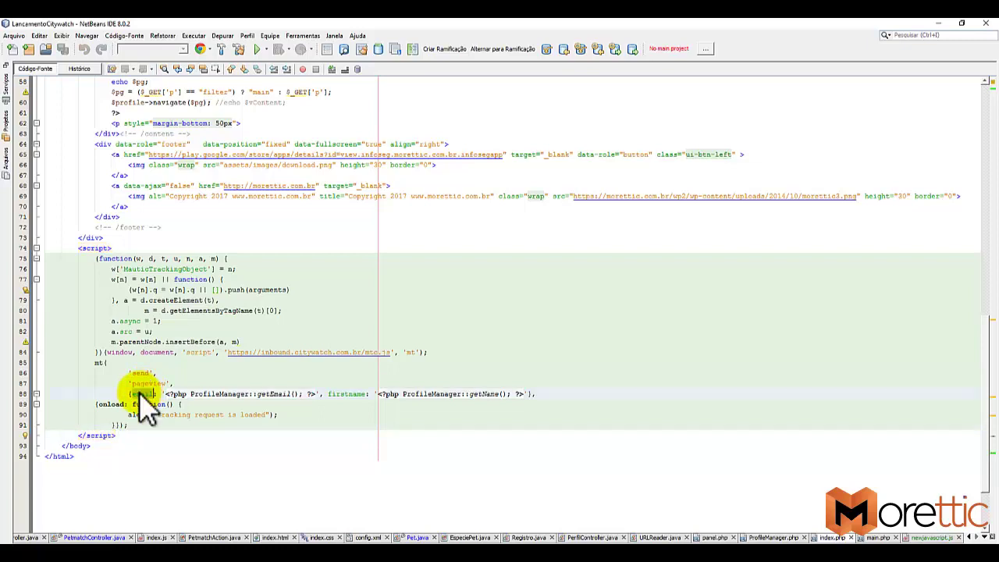
click(360, 394)
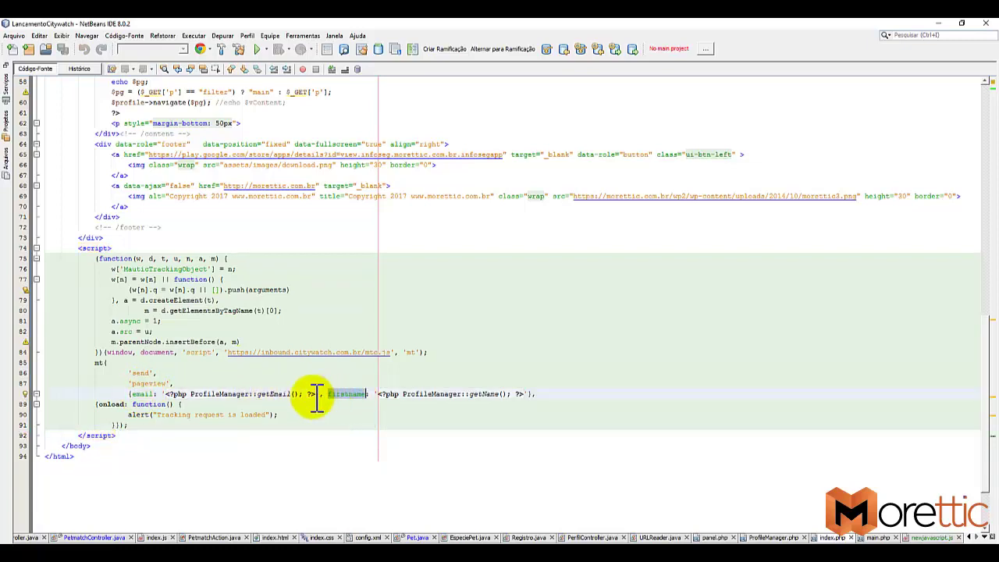
click(166, 394)
drag(166, 394, 320, 393)
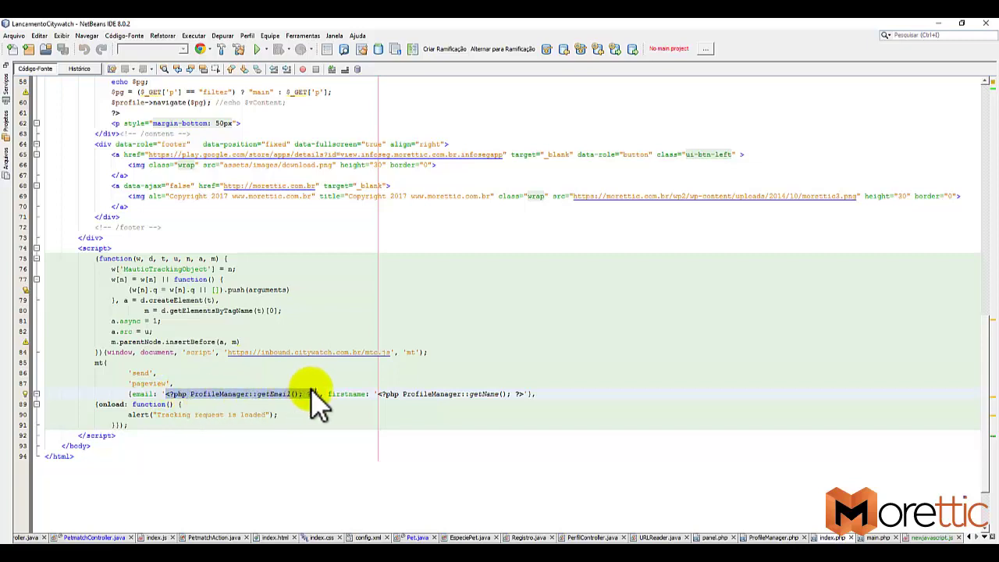
click(259, 393)
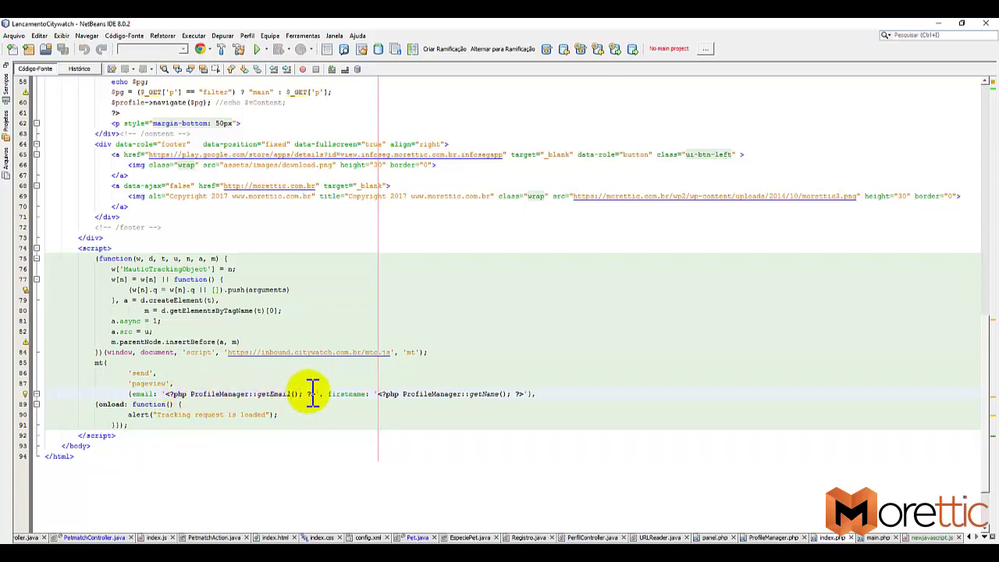
drag(379, 393, 524, 393)
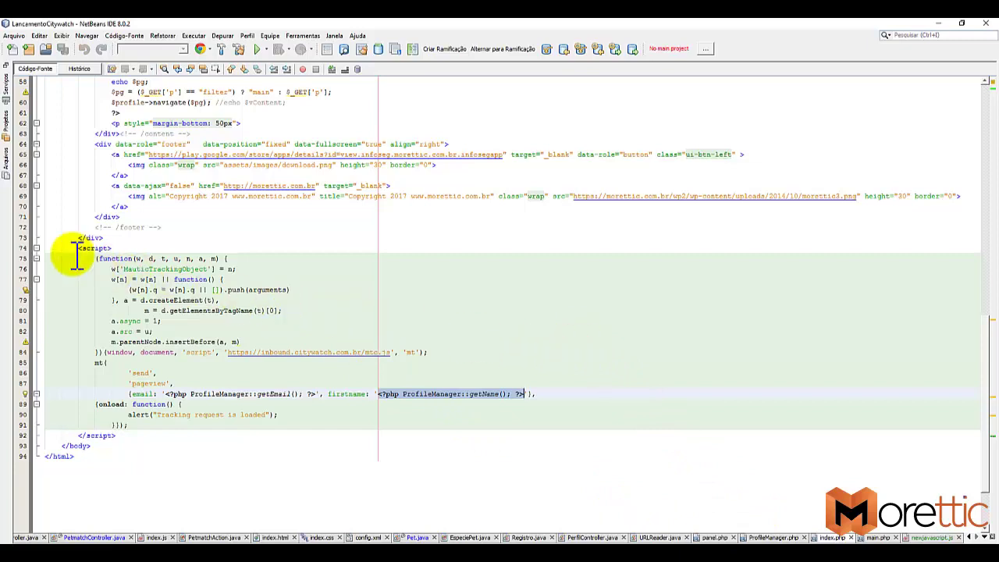
Highlight the whole tracking script again, and inspect the ProfileManager getEmail and getName expressions that supply the contact data.
drag(77, 246, 151, 437)
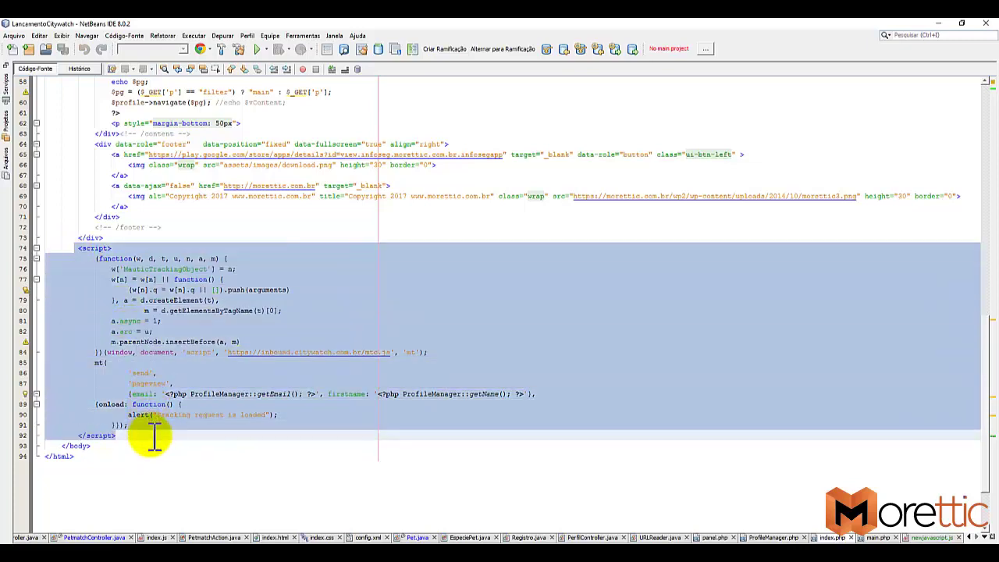
click(151, 435)
drag(165, 393, 320, 394)
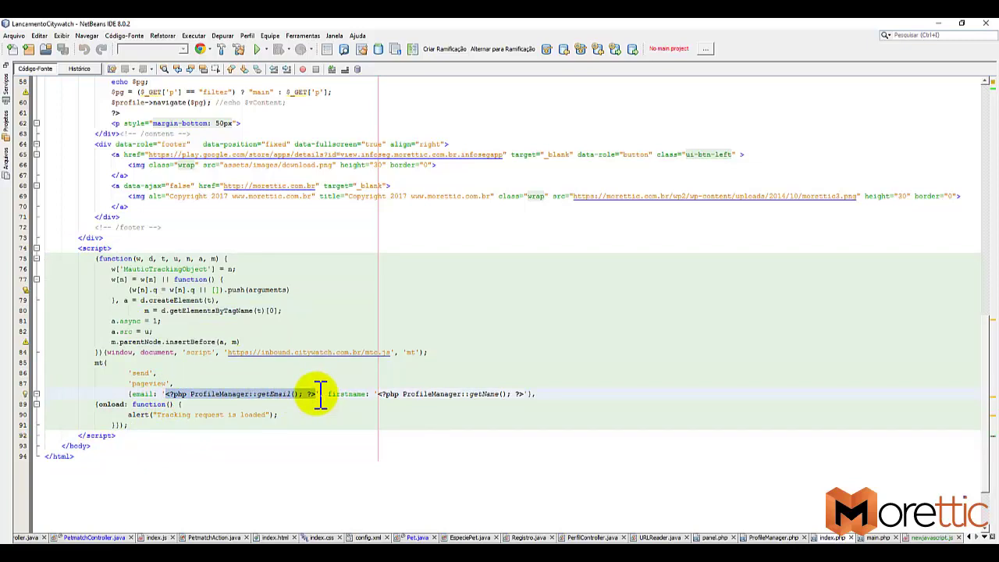
click(318, 393)
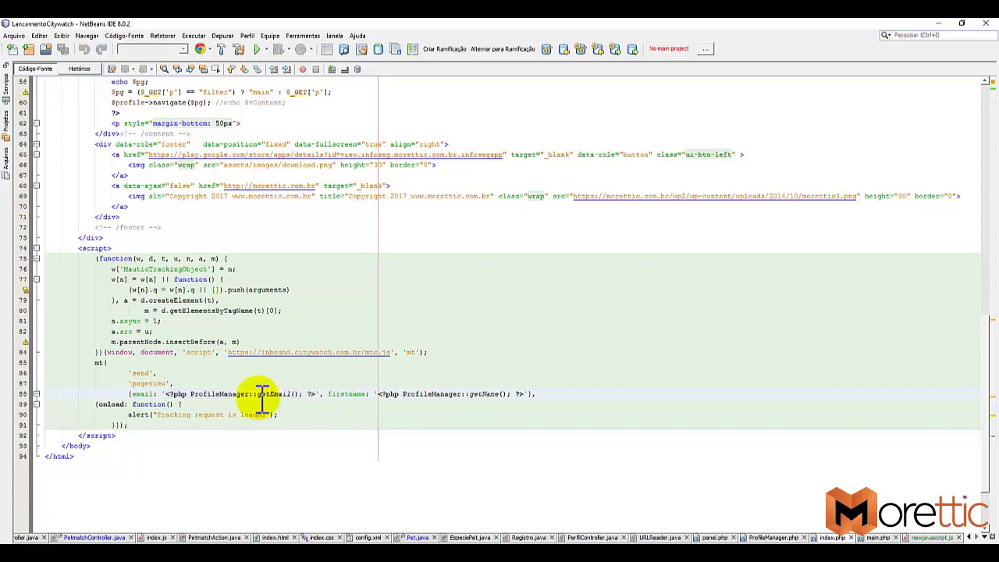
drag(165, 394, 320, 398)
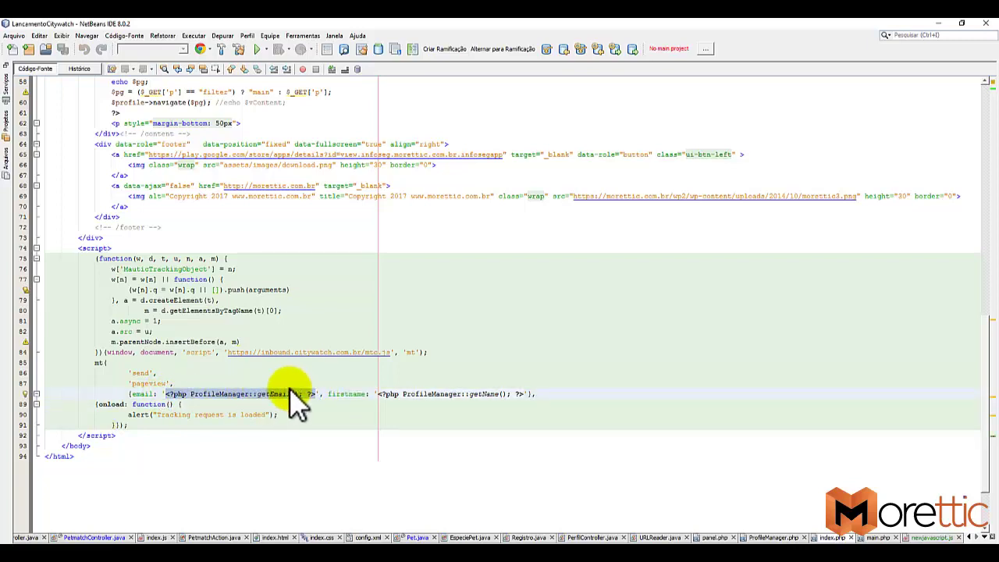
drag(379, 394, 526, 396)
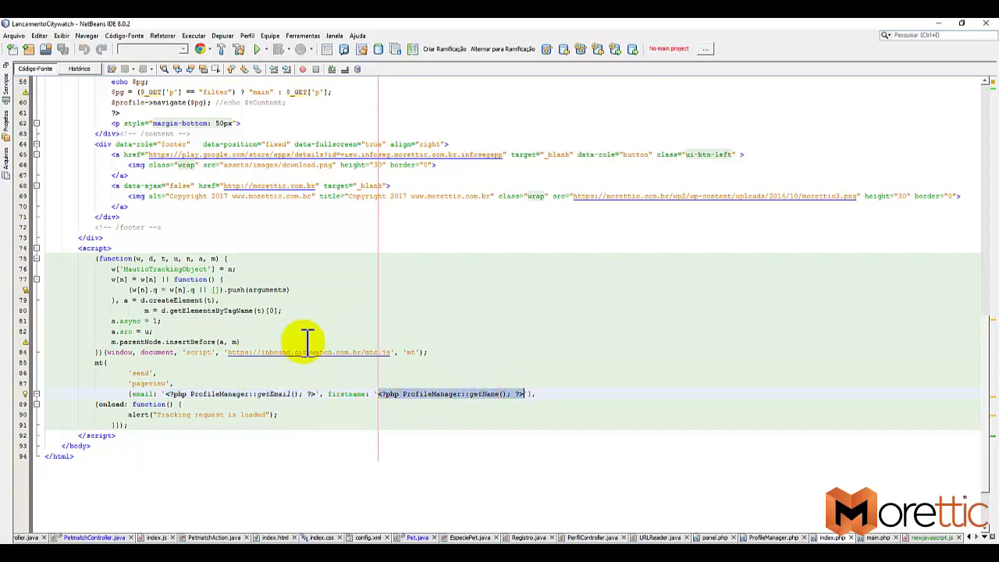